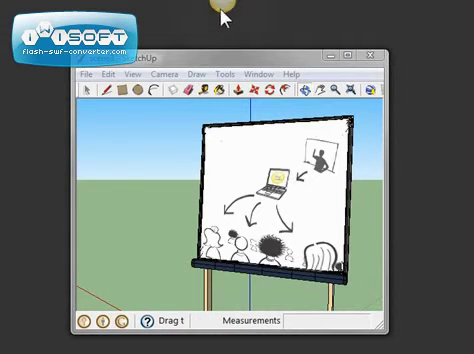
# Capture the SketchUp whiteboard viewport region as a still image with Jing.
pyautogui.click(195, 33)
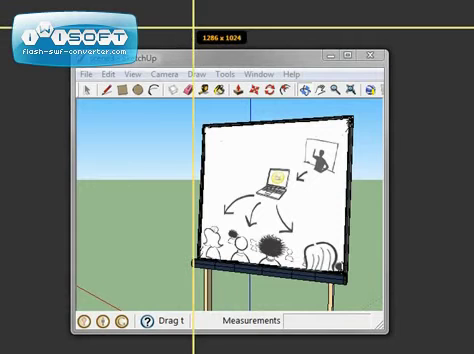
pyautogui.moveTo(118, 103); pyautogui.dragTo(360, 288)
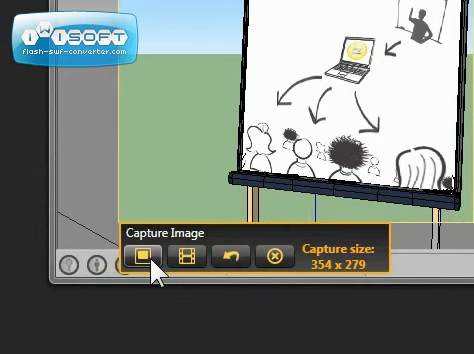
pyautogui.click(143, 257)
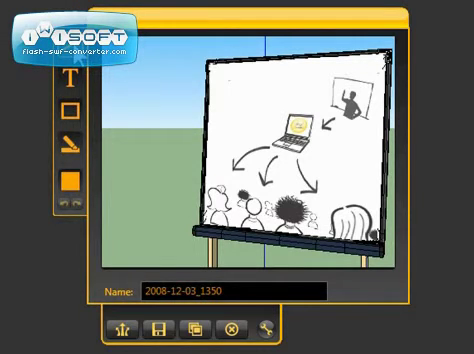
# Switch the annotation color to red and draw an arrow pointing at the laptop.
pyautogui.click(70, 182)
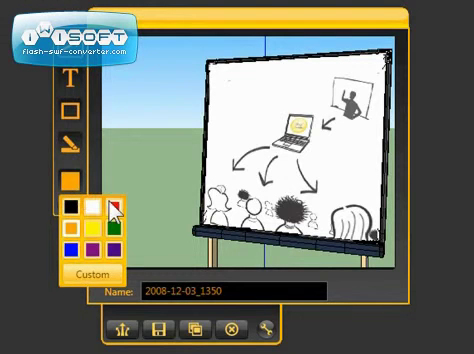
pyautogui.click(115, 208)
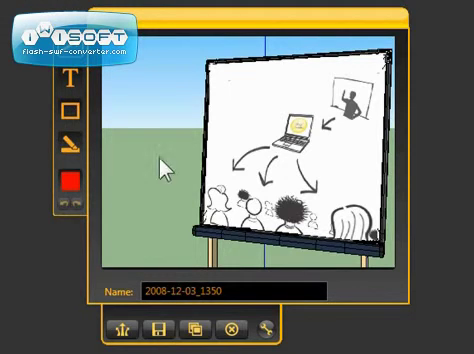
pyautogui.moveTo(210, 85); pyautogui.dragTo(283, 126)
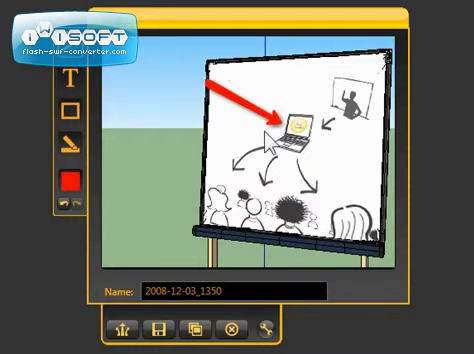
# Place an upper-left text box captioned 'Do you like this graphic?' at the arrow's tail.
pyautogui.click(70, 76)
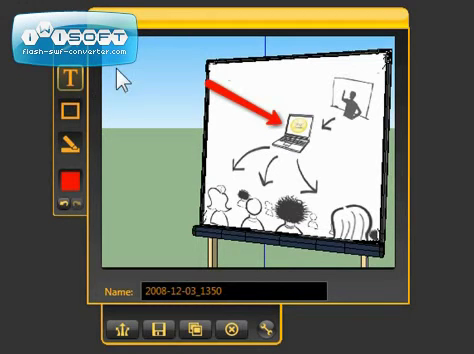
pyautogui.moveTo(112, 48); pyautogui.dragTo(215, 104)
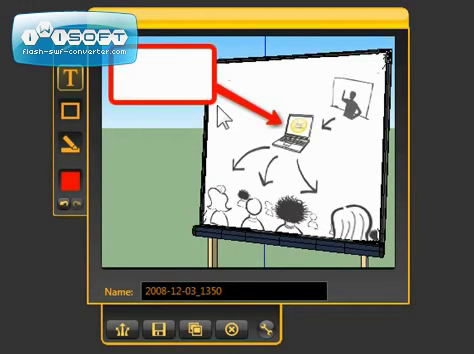
pyautogui.write('Do you like this graphic?')
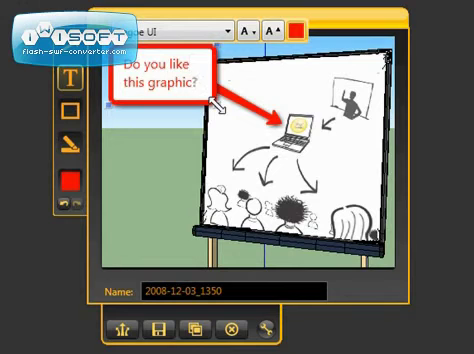
pyautogui.click(222, 115)
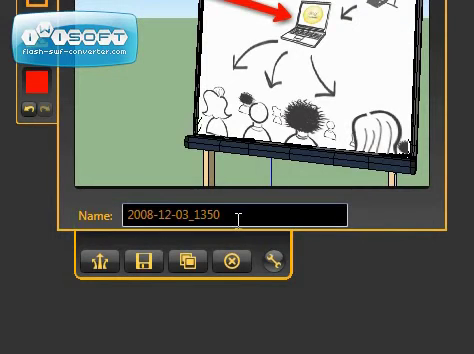
# Replace the date-based capture name with 'whiteboard'.
pyautogui.moveTo(240, 214); pyautogui.dragTo(128, 215)
pyautogui.write('whiteboard')
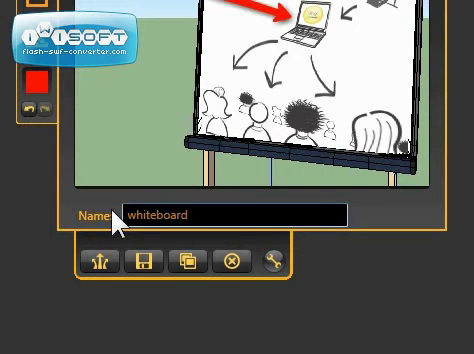